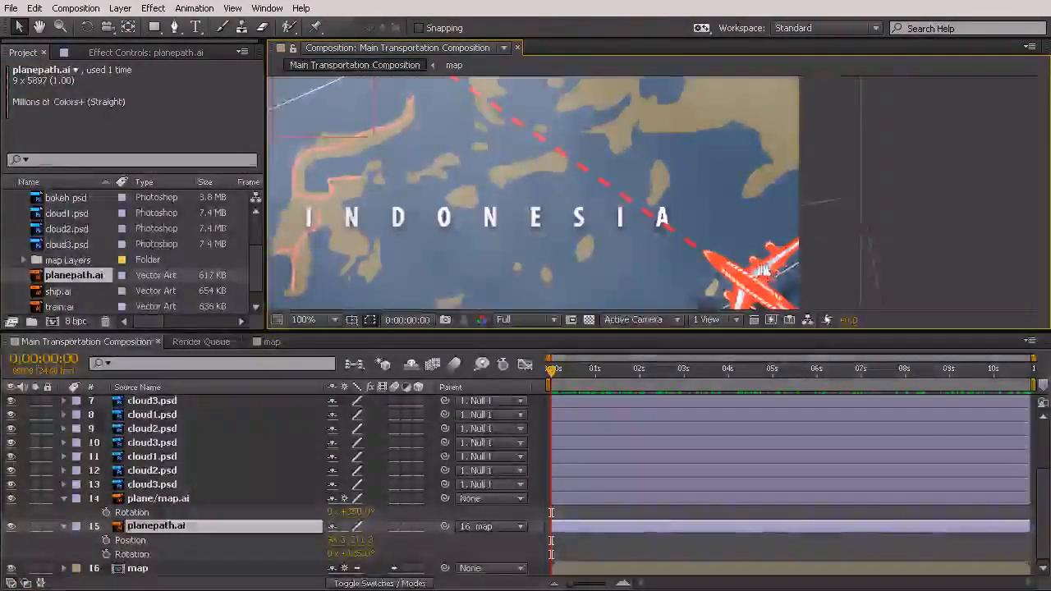
Create shapes from the planepath.ai vector layer in the Main Transportation Composition
{"action": "left_click_drag", "start_coordinate": [786, 275], "coordinate": [727, 167]}
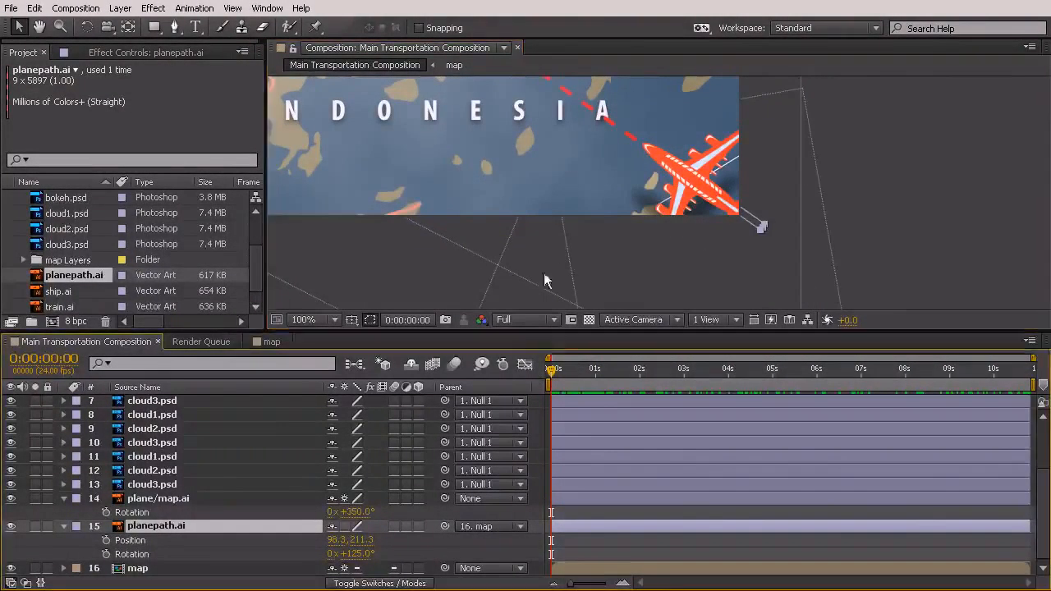
{"action": "left_click_drag", "start_coordinate": [580, 207], "coordinate": [744, 285]}
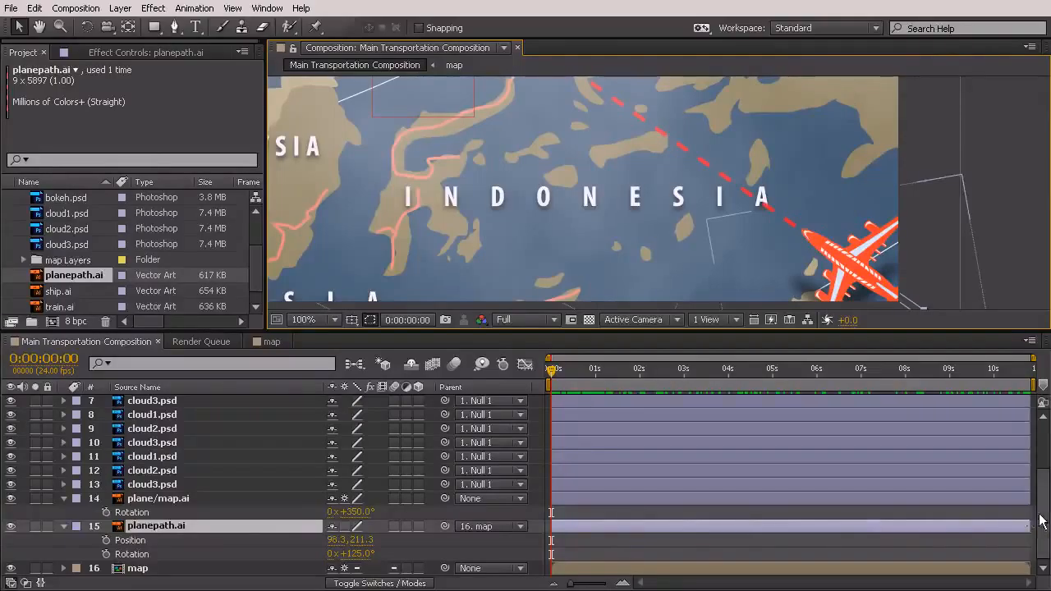
{"action": "right_click", "coordinate": [188, 523]}
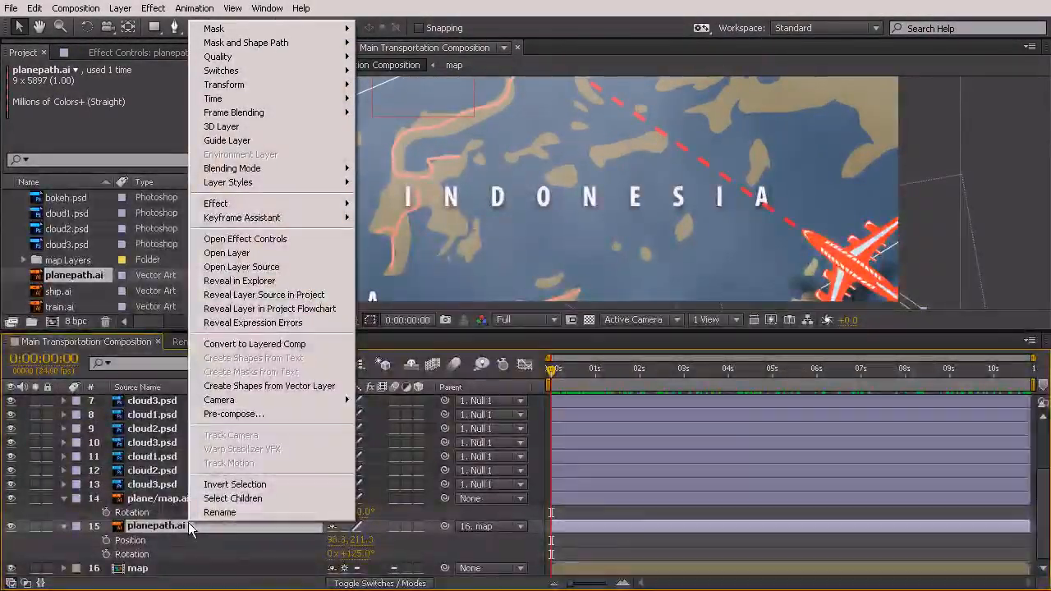
{"action": "left_click", "coordinate": [261, 386]}
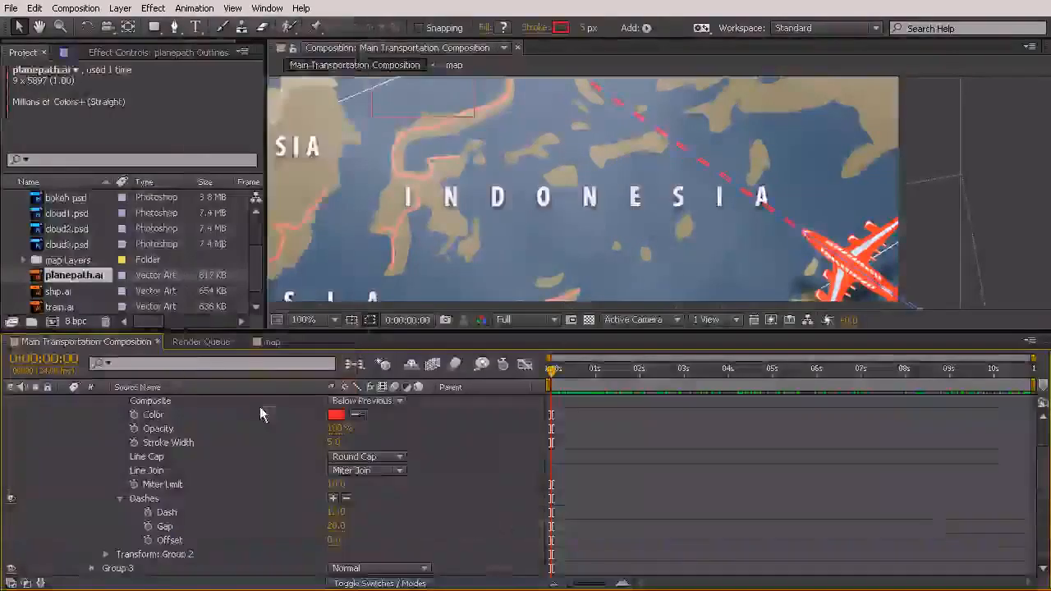
Collapse the planepath Outlines layer, move it directly above planepath.ai, and delete the original planepath.ai layer
{"action": "left_click_drag", "start_coordinate": [1043, 472], "coordinate": [1043, 447]}
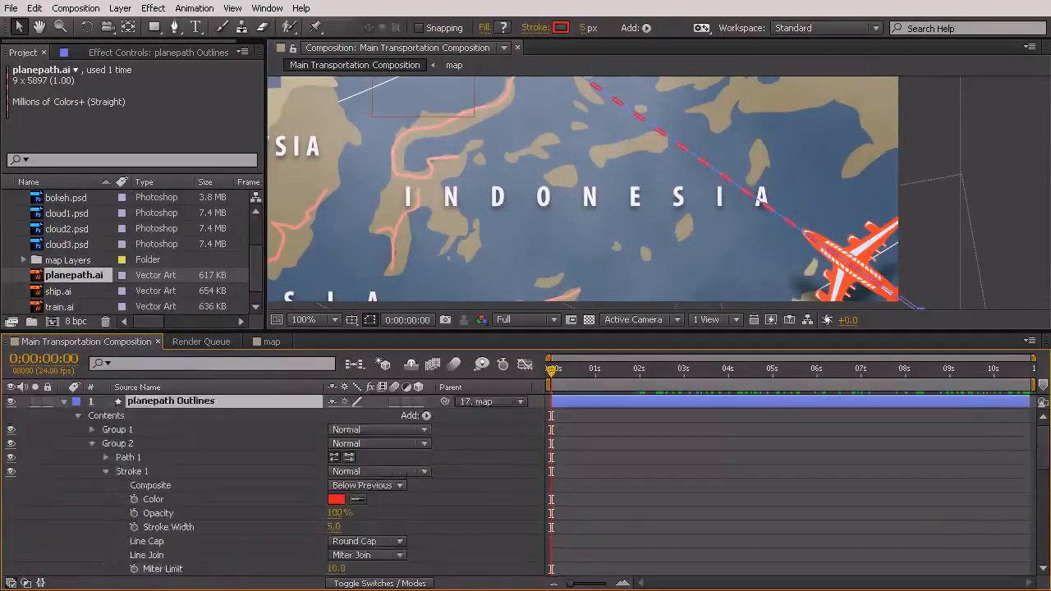
{"action": "left_click", "coordinate": [64, 402]}
{"action": "left_click", "coordinate": [64, 403]}
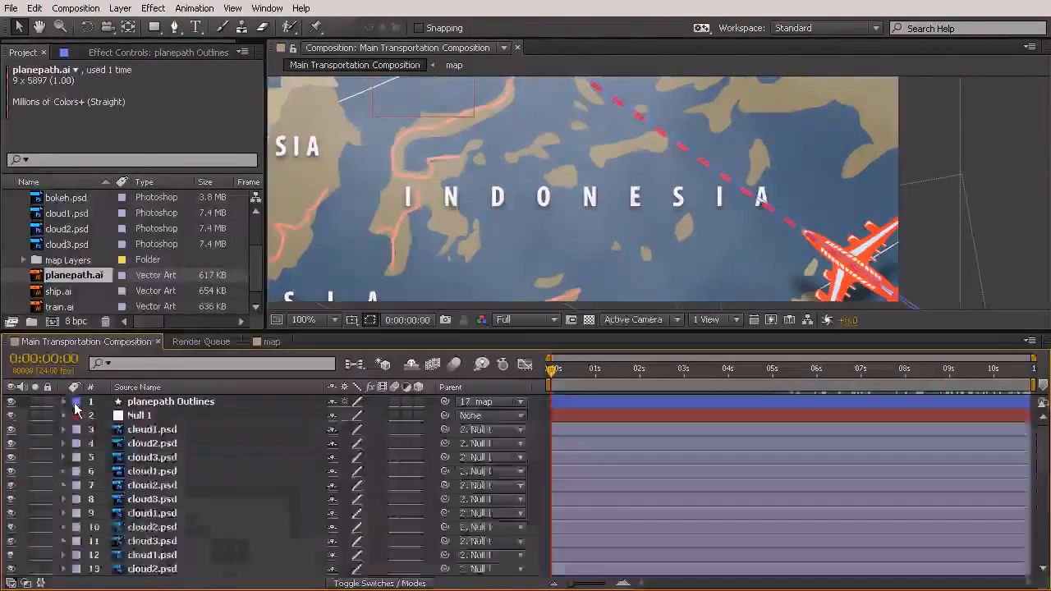
{"action": "left_click", "coordinate": [153, 402]}
{"action": "left_click_drag", "start_coordinate": [160, 433], "coordinate": [182, 530]}
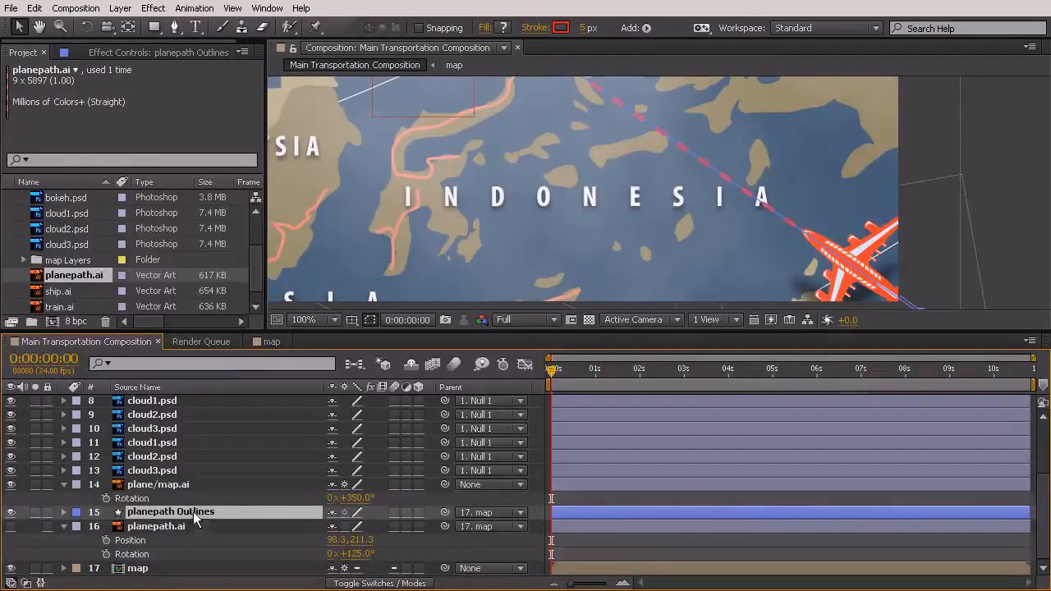
{"action": "left_click", "coordinate": [239, 527]}
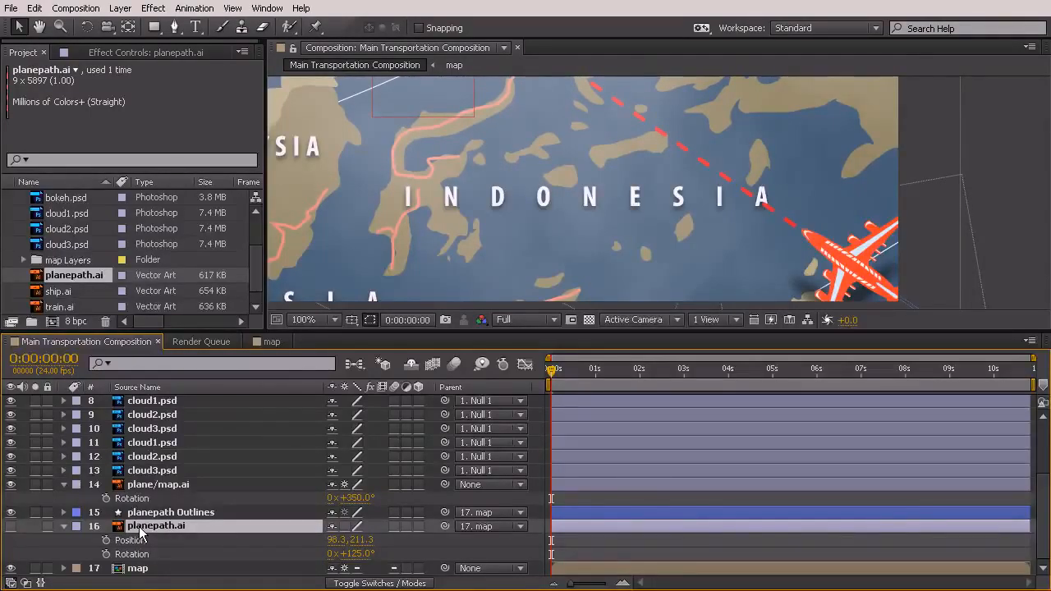
{"action": "key", "text": "Delete"}
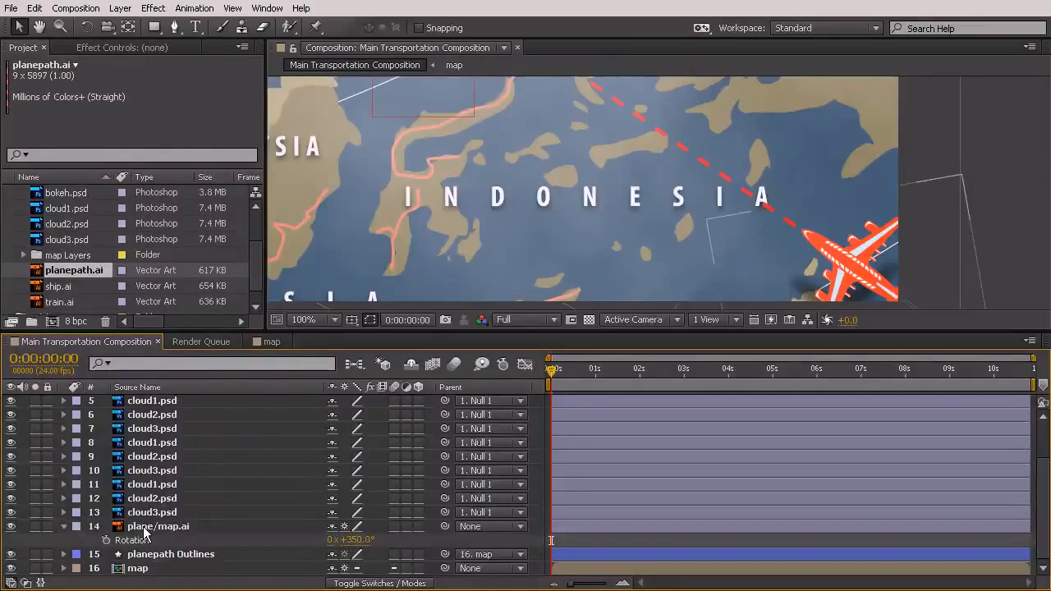
Add Trim Paths to Group 2 of the planepath Outlines layer
{"action": "left_click", "coordinate": [160, 554]}
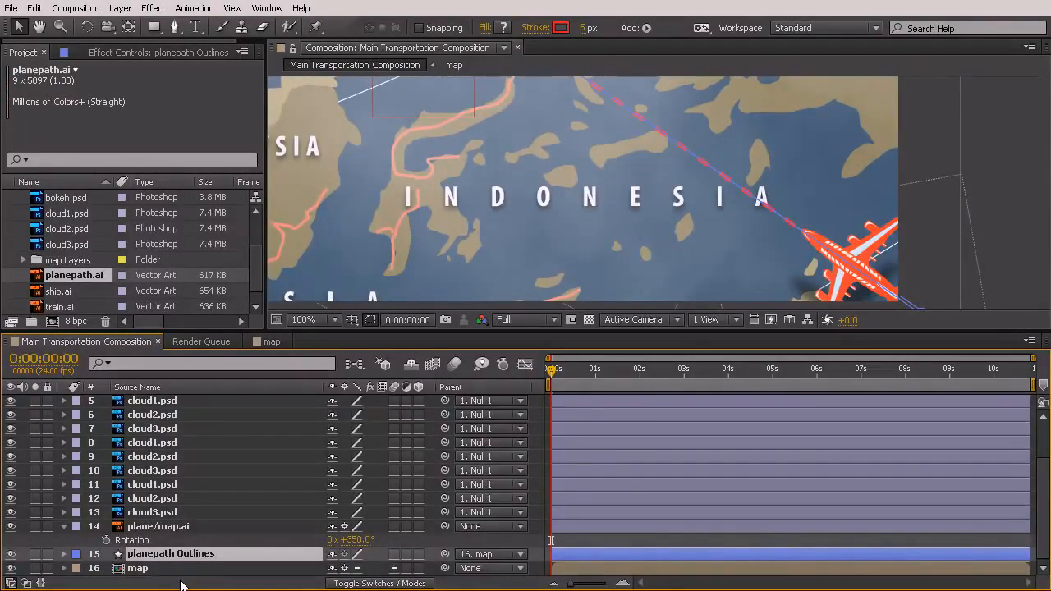
{"action": "left_click", "coordinate": [64, 555]}
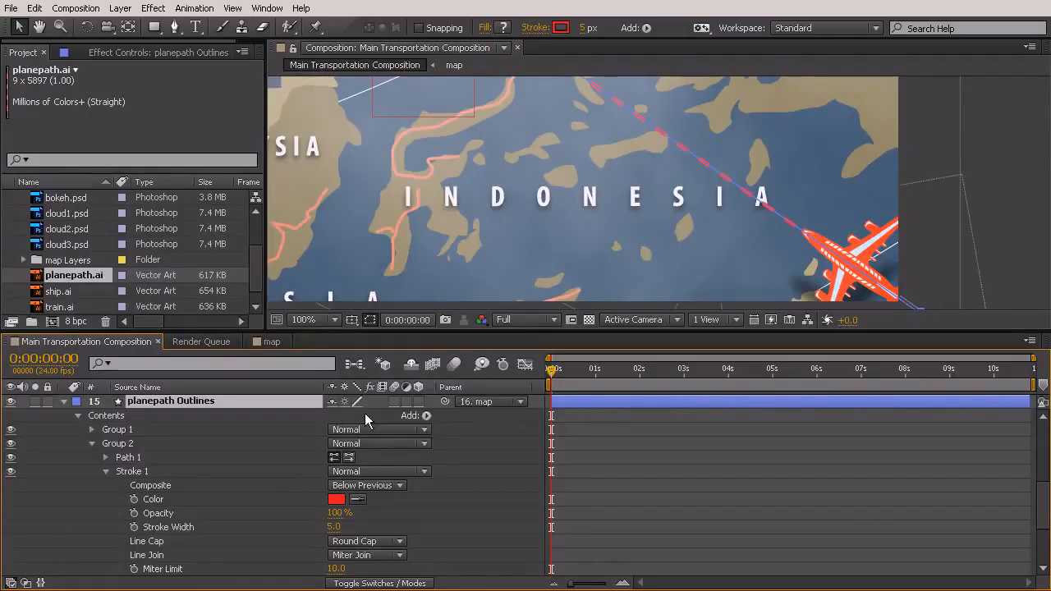
{"action": "left_click", "coordinate": [426, 415]}
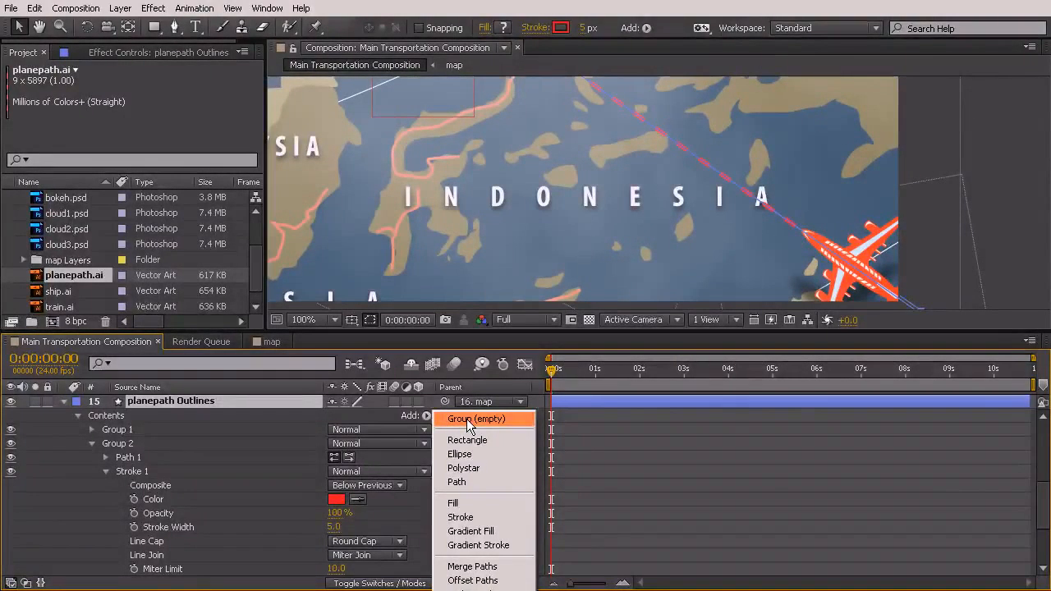
{"action": "left_click", "coordinate": [255, 442]}
{"action": "scroll", "coordinate": [243, 454], "scroll_direction": "up", "scroll_amount": 3}
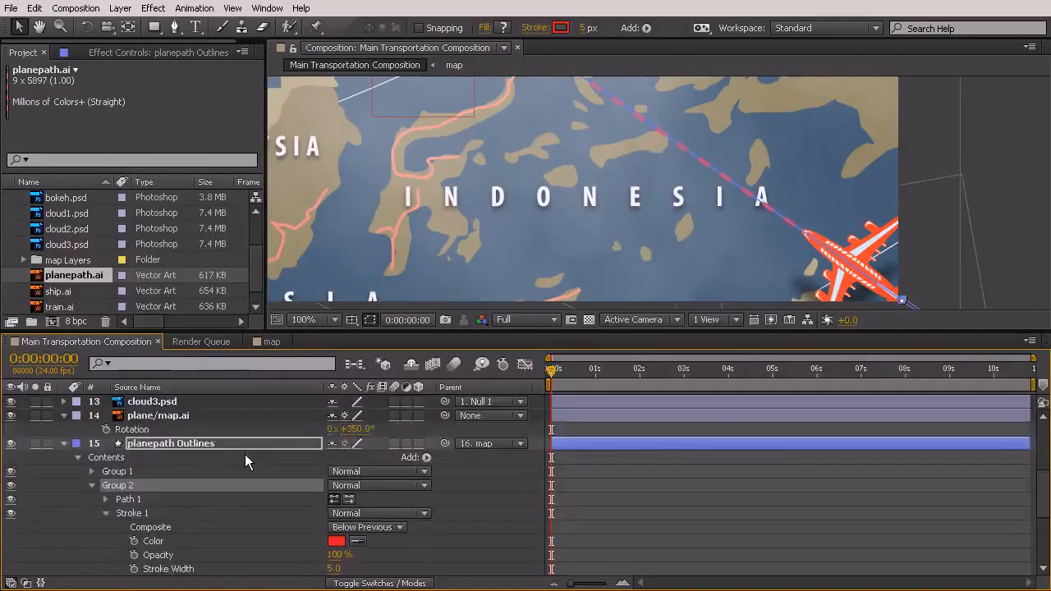
{"action": "left_click", "coordinate": [428, 542]}
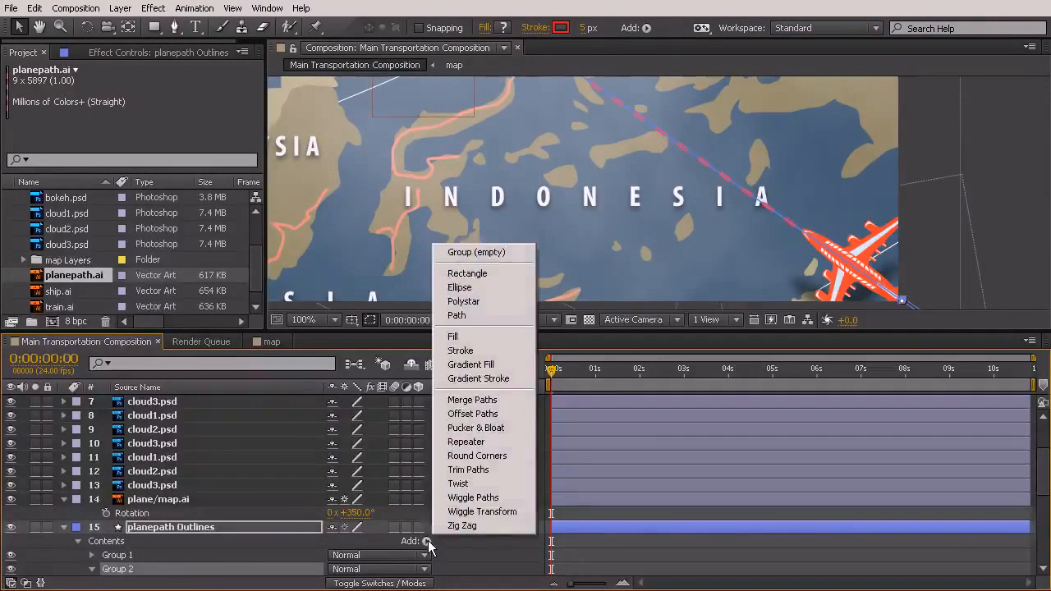
{"action": "left_click", "coordinate": [481, 472]}
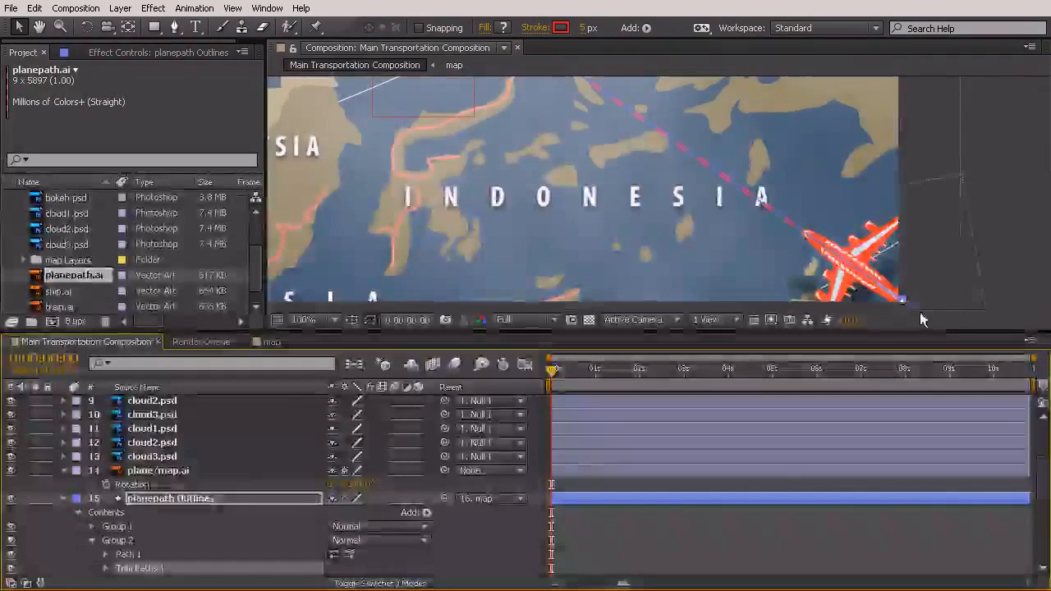
Examine the contents of Groups 1, 2 and 3 and the Transform properties of planepath Outlines in an enlarged timeline
{"action": "left_click", "coordinate": [92, 541]}
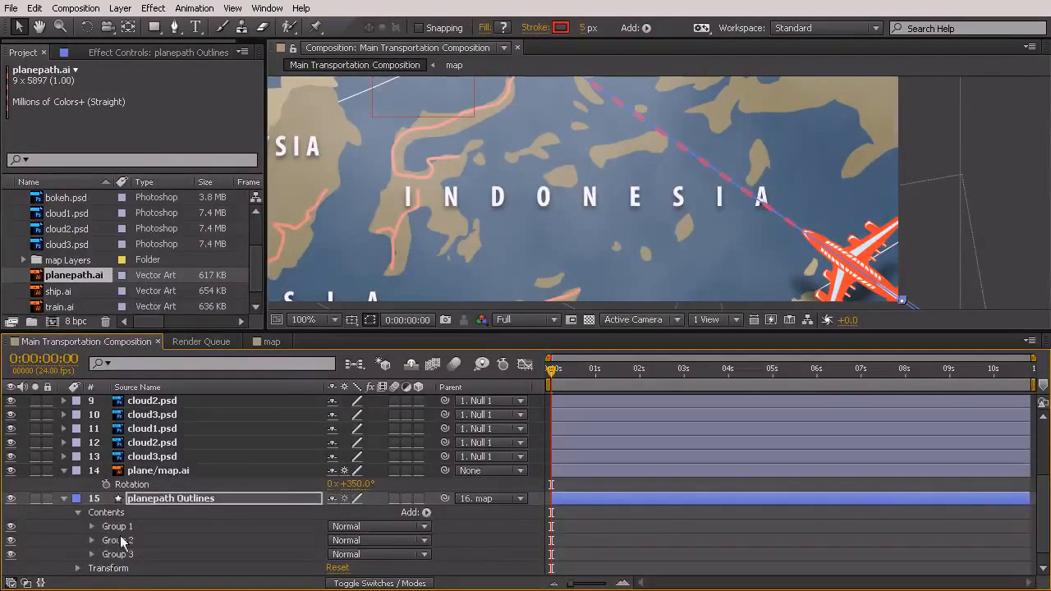
{"action": "scroll", "coordinate": [271, 498], "scroll_direction": "down", "scroll_amount": 1}
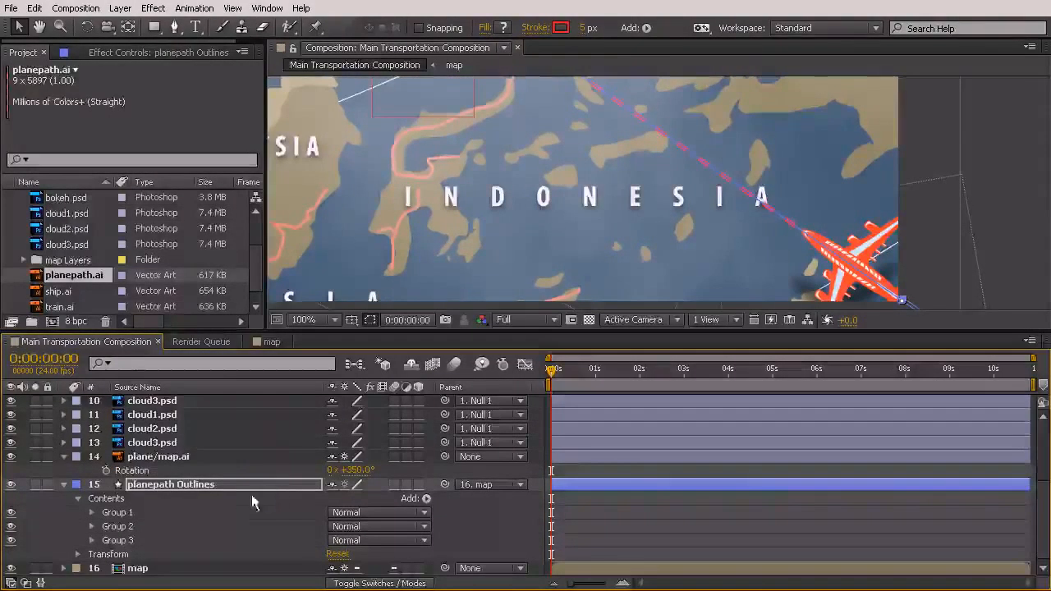
{"action": "left_click", "coordinate": [92, 540]}
{"action": "scroll", "coordinate": [99, 558], "scroll_direction": "down", "scroll_amount": 1}
{"action": "scroll", "coordinate": [168, 551], "scroll_direction": "down", "scroll_amount": 2}
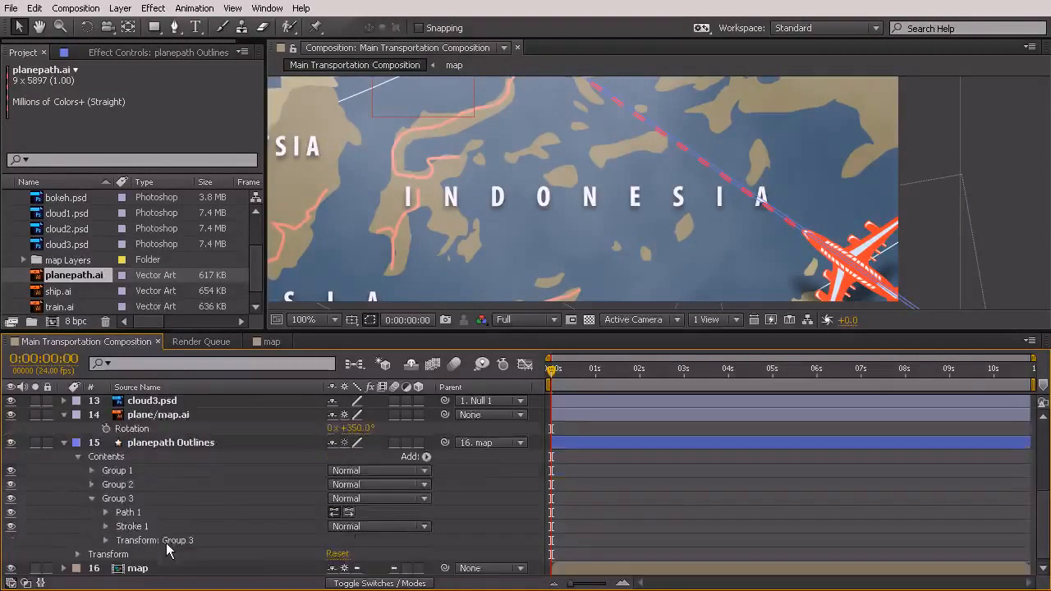
{"action": "left_click", "coordinate": [91, 484]}
{"action": "scroll", "coordinate": [94, 507], "scroll_direction": "down", "scroll_amount": 6}
{"action": "scroll", "coordinate": [115, 485], "scroll_direction": "up", "scroll_amount": 9}
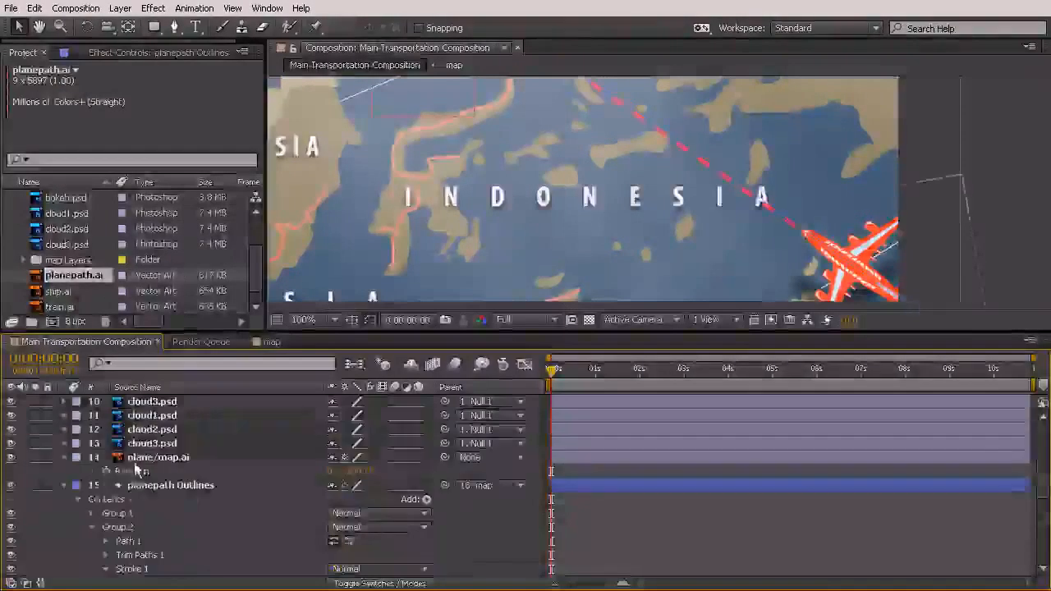
{"action": "left_click", "coordinate": [91, 514]}
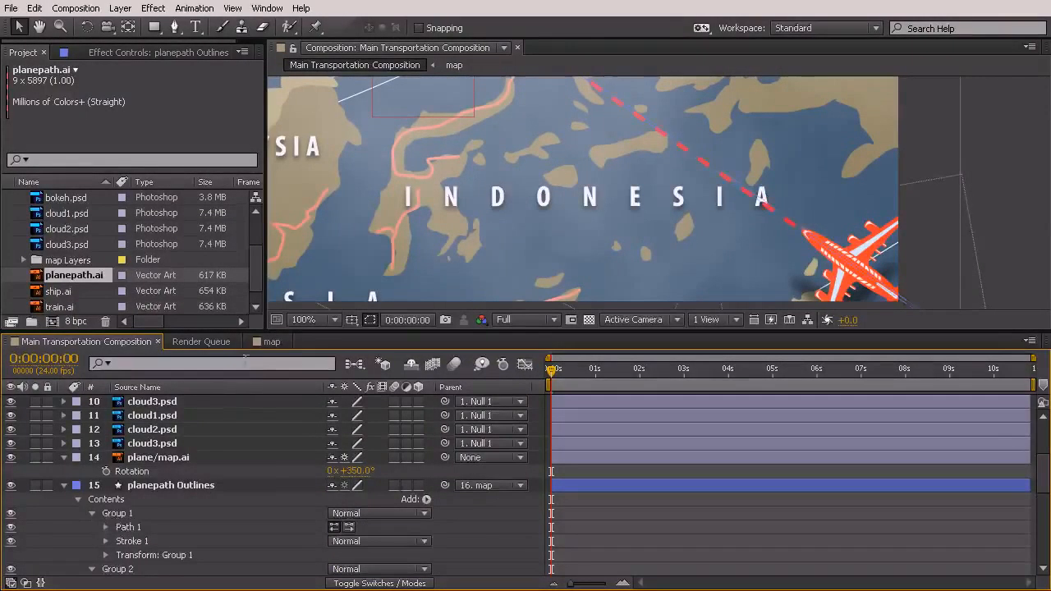
{"action": "left_click_drag", "start_coordinate": [400, 335], "coordinate": [400, 79]}
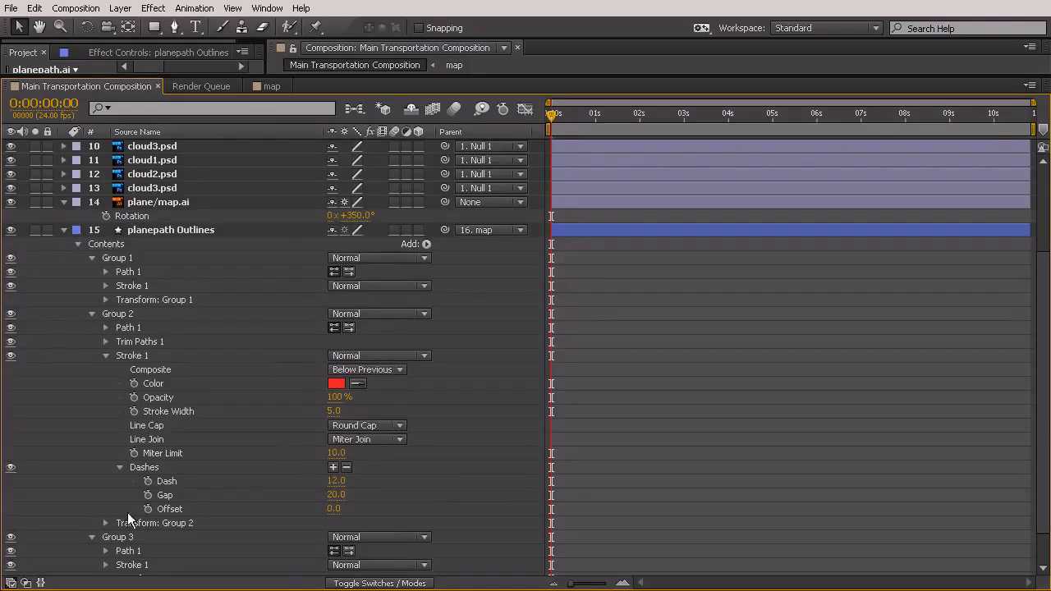
{"action": "scroll", "coordinate": [189, 525], "scroll_direction": "down", "scroll_amount": 3}
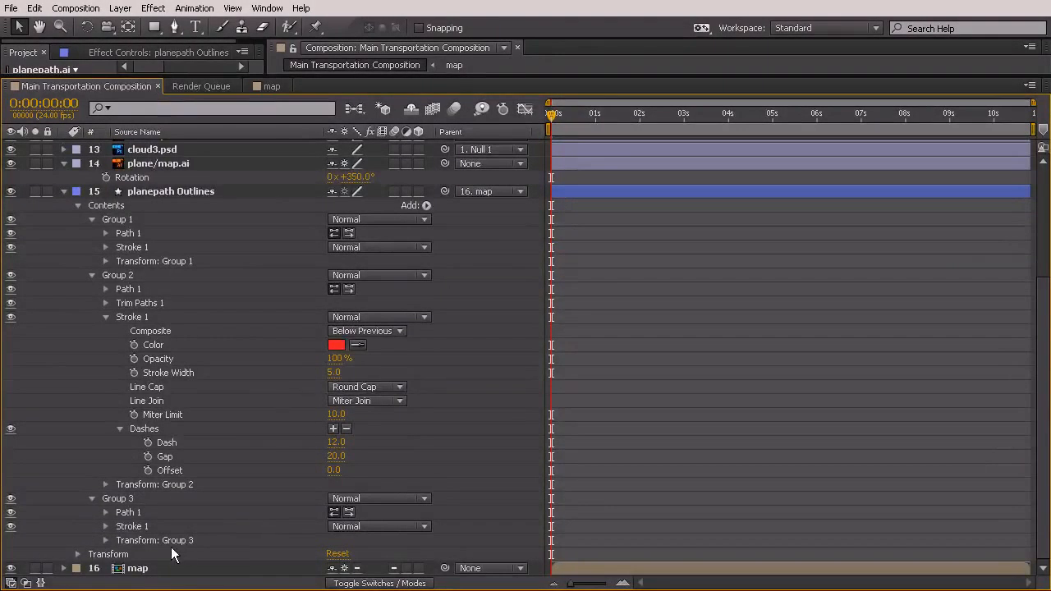
{"action": "left_click", "coordinate": [78, 554]}
{"action": "scroll", "coordinate": [91, 526], "scroll_direction": "down", "scroll_amount": 3}
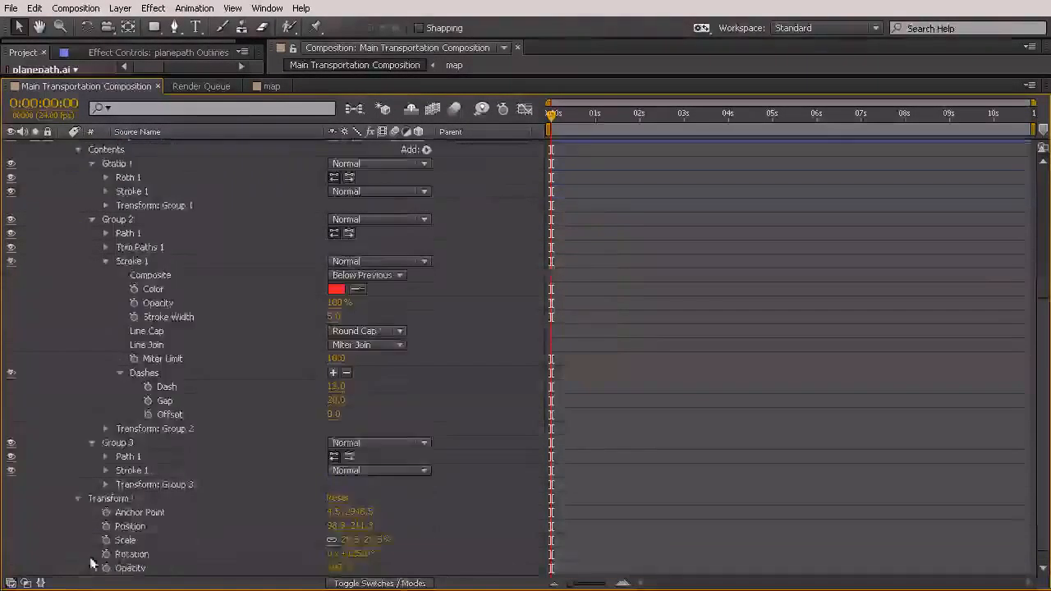
{"action": "scroll", "coordinate": [308, 325], "scroll_direction": "up", "scroll_amount": 5}
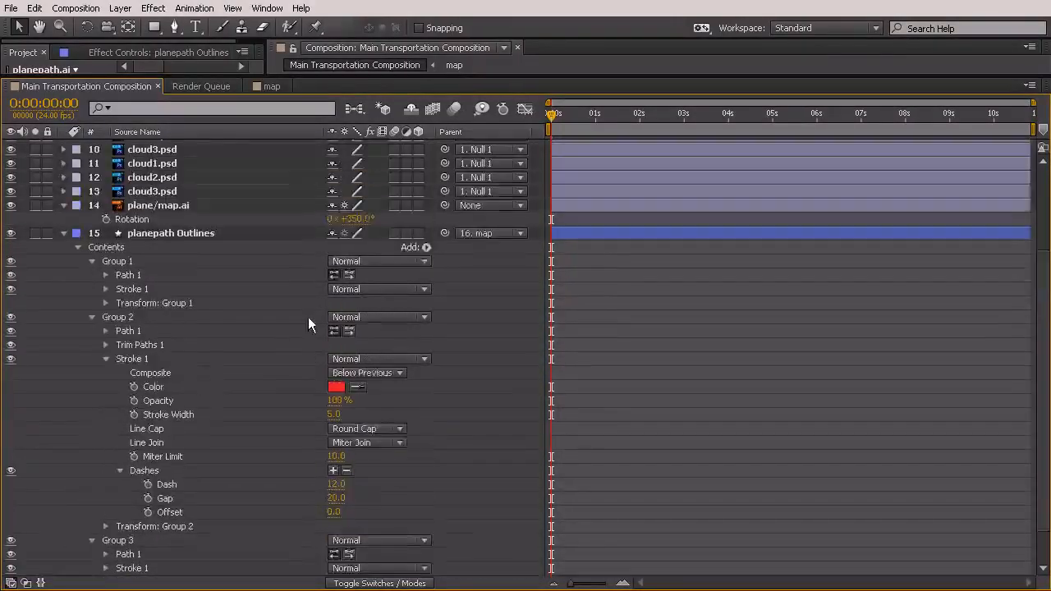
Add Trim Paths to the planepath Outlines layer as a whole, outside its groups, and expand its properties
{"action": "left_click", "coordinate": [426, 247]}
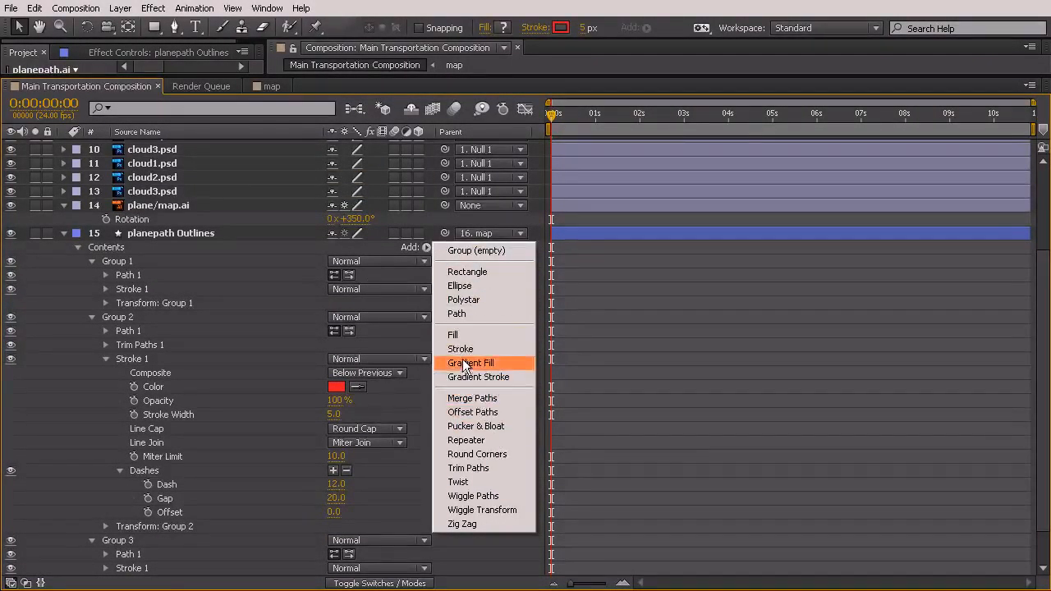
{"action": "left_click", "coordinate": [187, 231]}
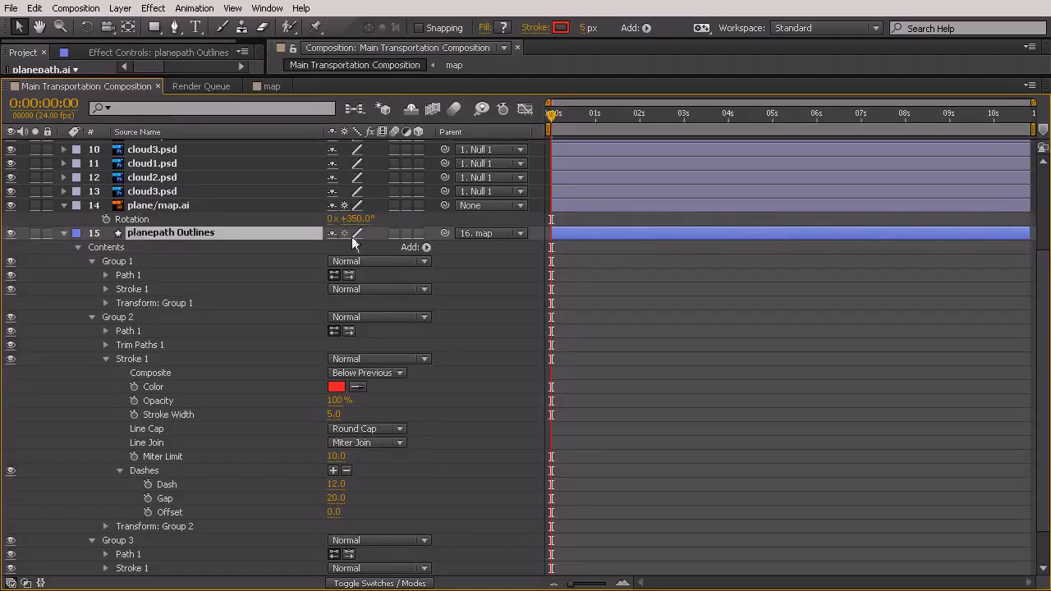
{"action": "left_click", "coordinate": [427, 246]}
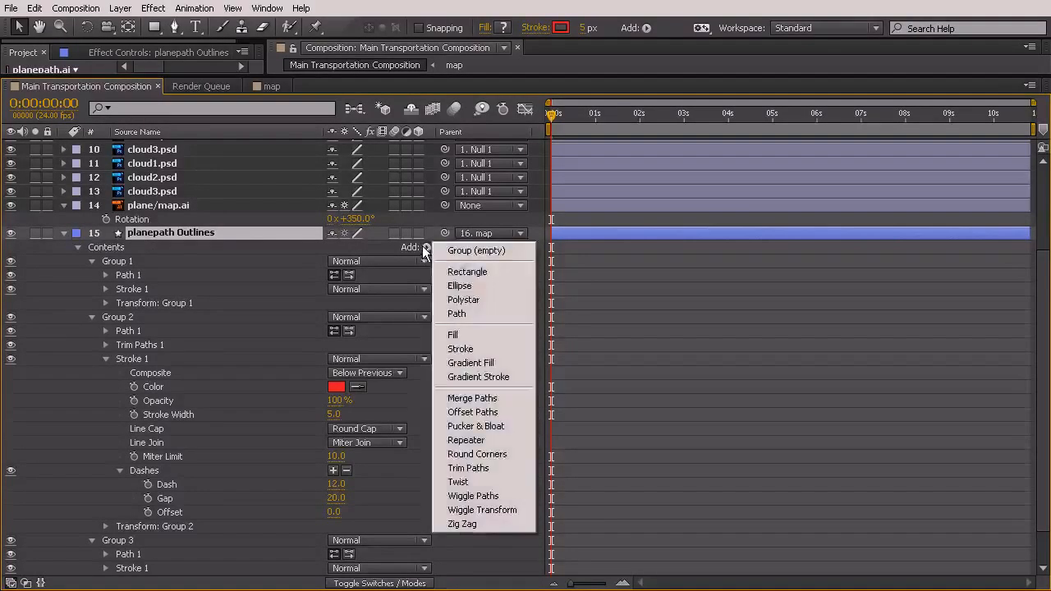
{"action": "left_click", "coordinate": [497, 469]}
{"action": "scroll", "coordinate": [115, 509], "scroll_direction": "down", "scroll_amount": 1}
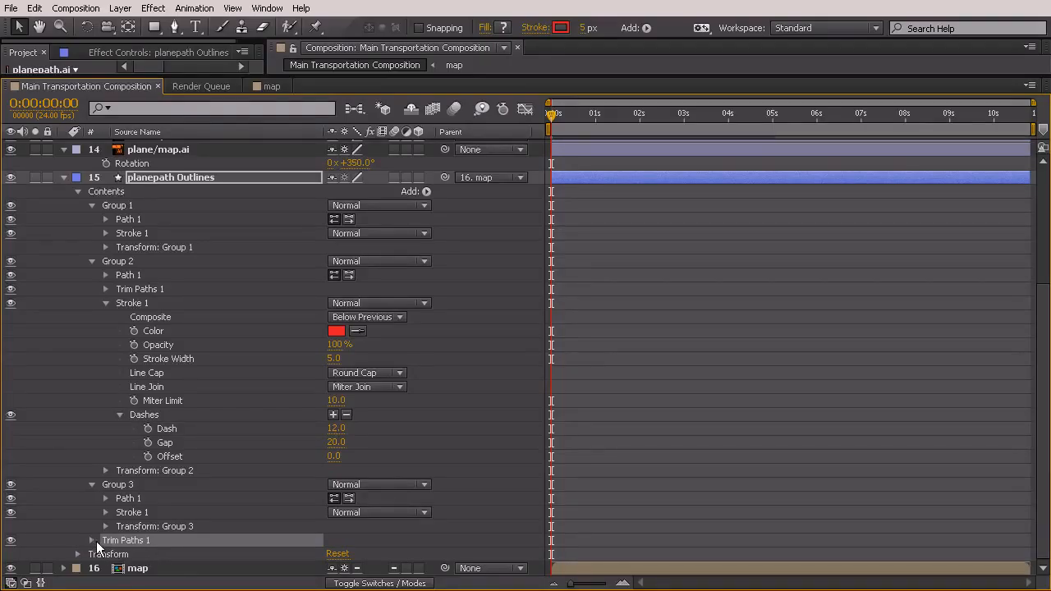
{"action": "left_click", "coordinate": [91, 540]}
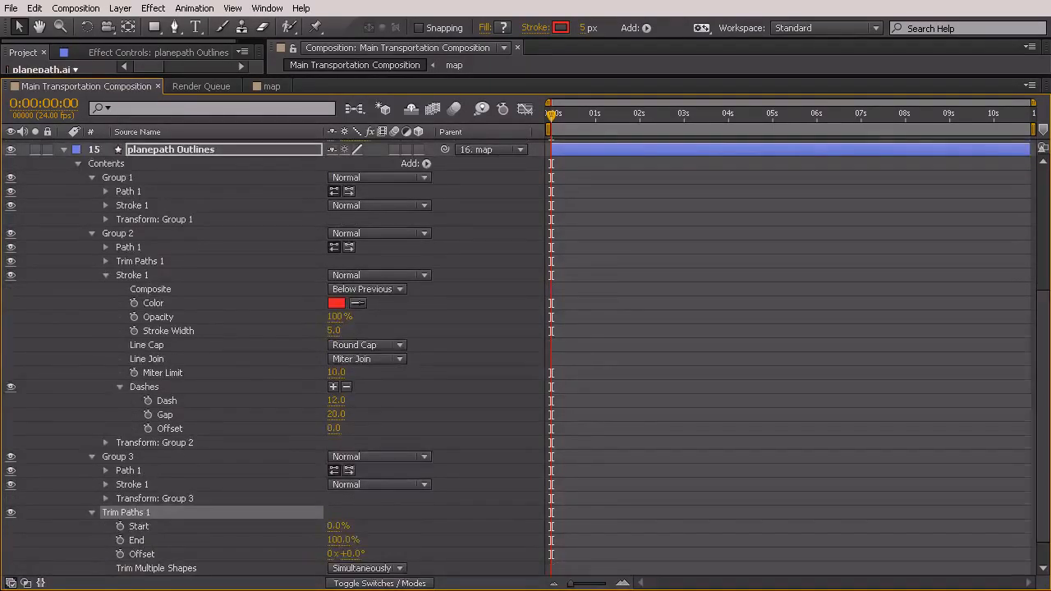
Set the layer-level Trim Paths End to 0% and start keyframing it at 0:00:00:00
{"action": "left_click_drag", "start_coordinate": [342, 74], "coordinate": [345, 422]}
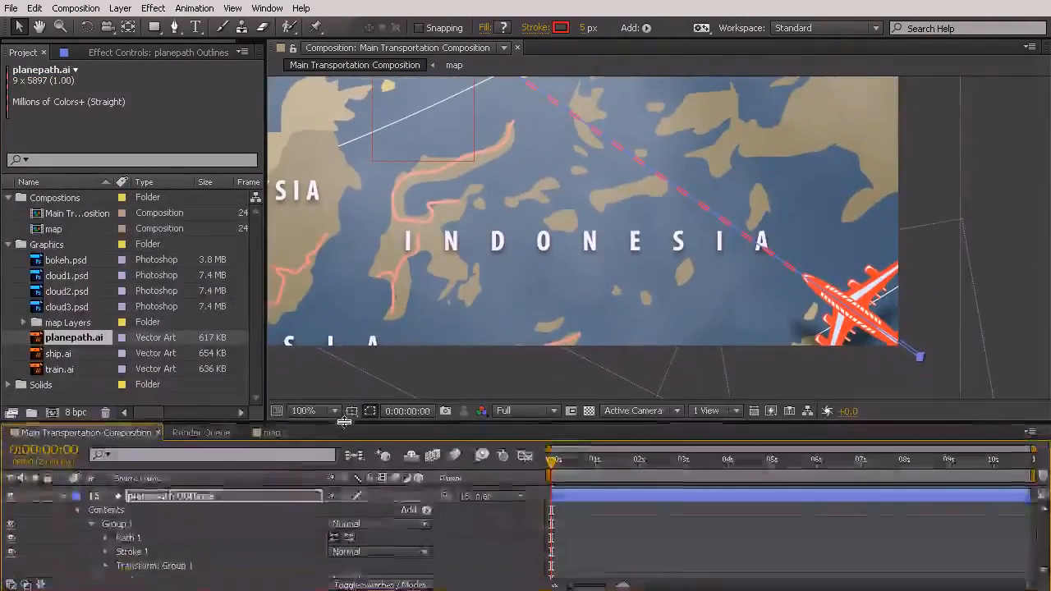
{"action": "scroll", "coordinate": [248, 517], "scroll_direction": "down", "scroll_amount": 10}
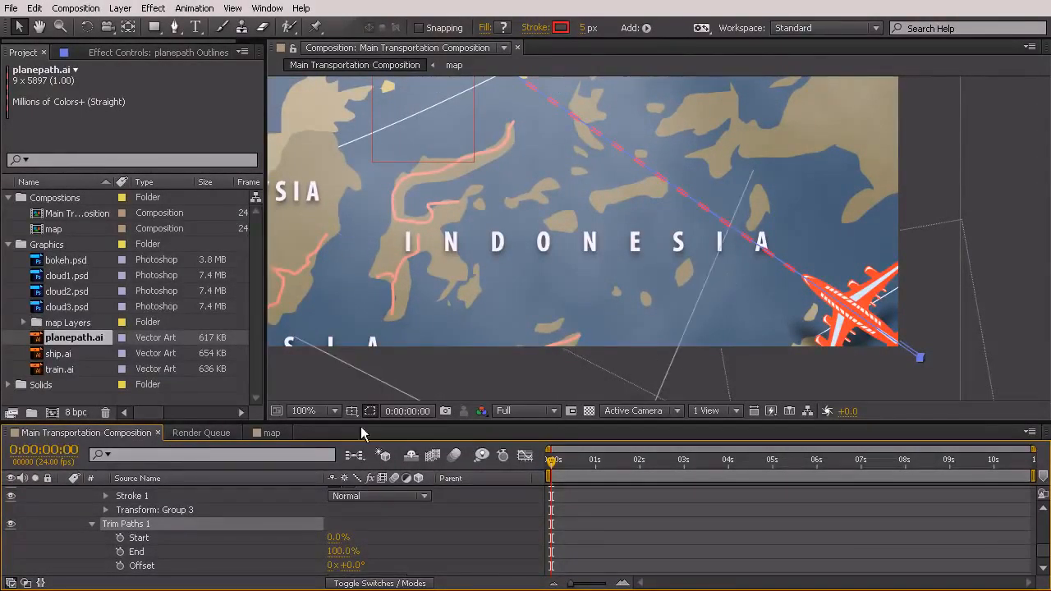
{"action": "left_click_drag", "start_coordinate": [344, 559], "coordinate": [317, 552]}
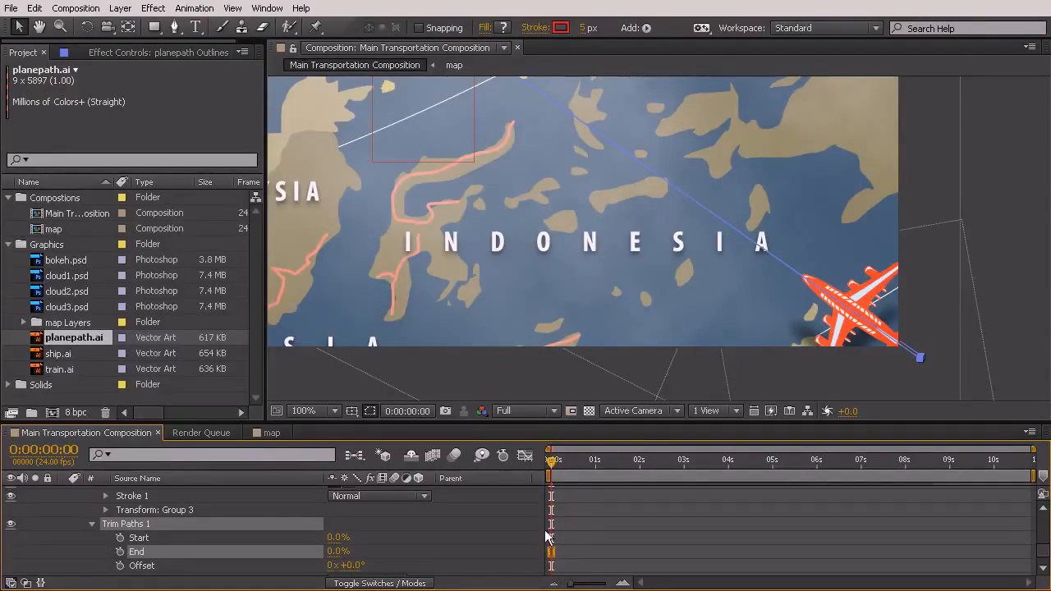
{"action": "left_click", "coordinate": [120, 552]}
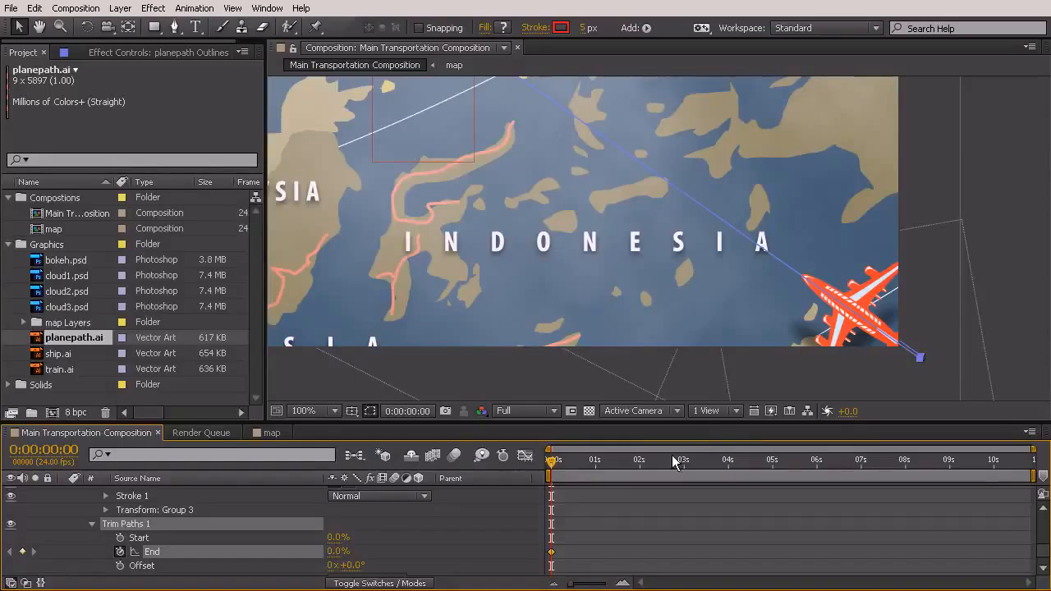
Add a second keyframe for the layer-level Trim Paths End at 0:00:10:19 with the value 100%
{"action": "left_click_drag", "start_coordinate": [549, 465], "coordinate": [927, 462]}
{"action": "left_click_drag", "start_coordinate": [970, 490], "coordinate": [1041, 478]}
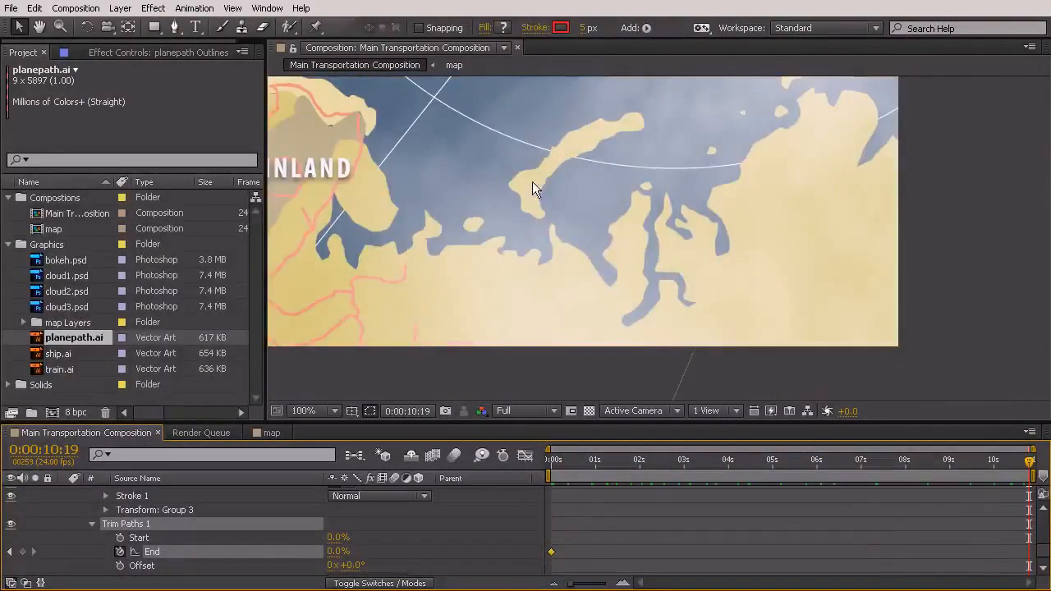
{"action": "scroll", "coordinate": [534, 186], "scroll_direction": "down", "scroll_amount": 1}
{"action": "left_click_drag", "start_coordinate": [417, 184], "coordinate": [726, 193]}
{"action": "scroll", "coordinate": [530, 196], "scroll_direction": "up", "scroll_amount": 1}
{"action": "left_click_drag", "start_coordinate": [465, 196], "coordinate": [566, 266]}
{"action": "scroll", "coordinate": [543, 234], "scroll_direction": "up", "scroll_amount": 1}
{"action": "left_click_drag", "start_coordinate": [539, 229], "coordinate": [575, 159]}
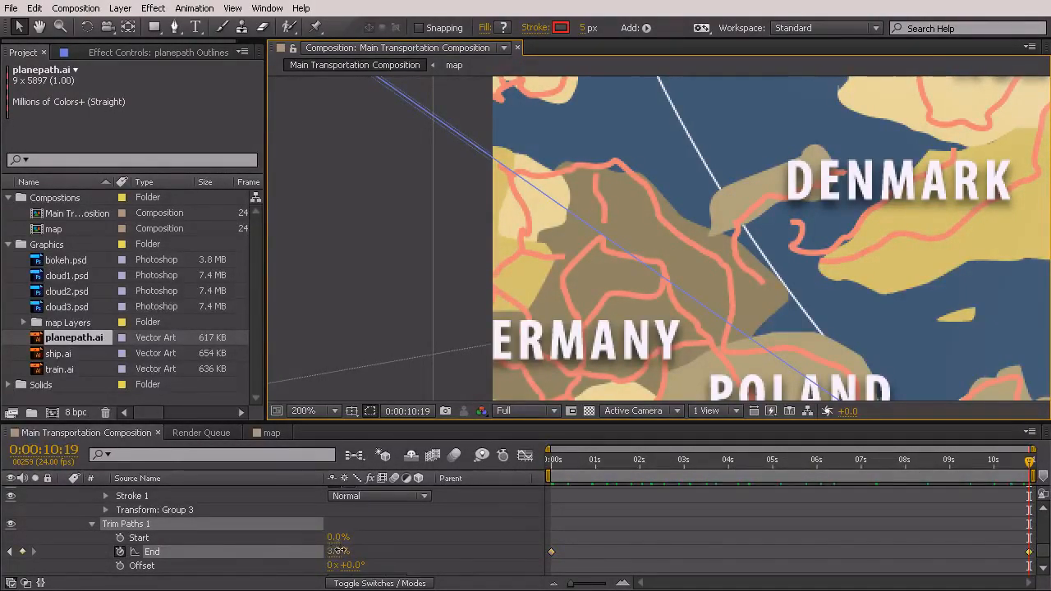
{"action": "left_click_drag", "start_coordinate": [389, 552], "coordinate": [419, 553]}
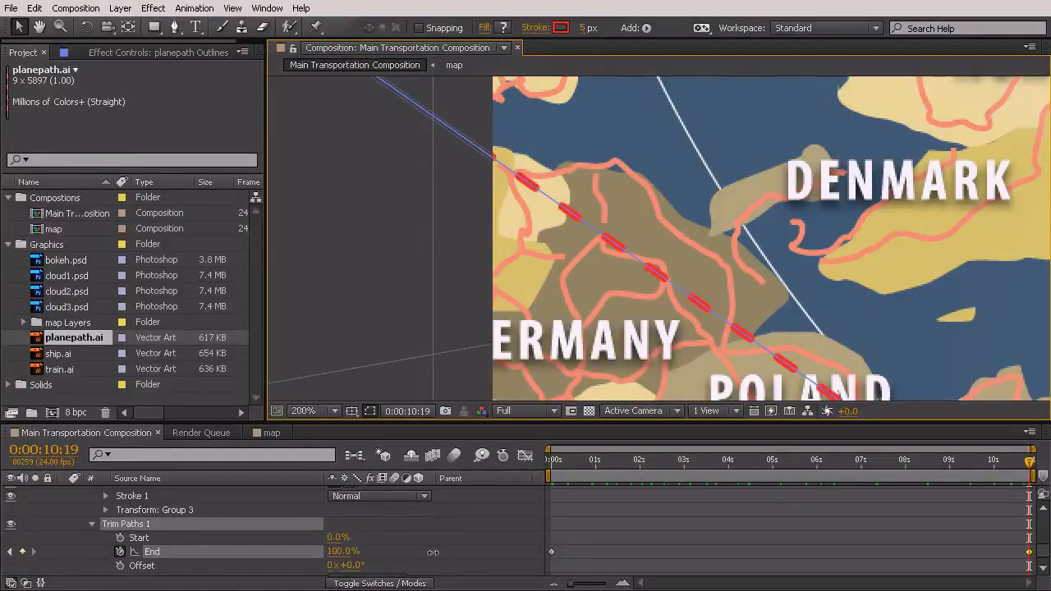
Lower the Trim Paths End keyframe at 0:00:10:19 to 56%, trying 55% and 55.5% while checking where the dashes end near Germany
{"action": "scroll", "coordinate": [451, 223], "scroll_direction": "down", "scroll_amount": 8}
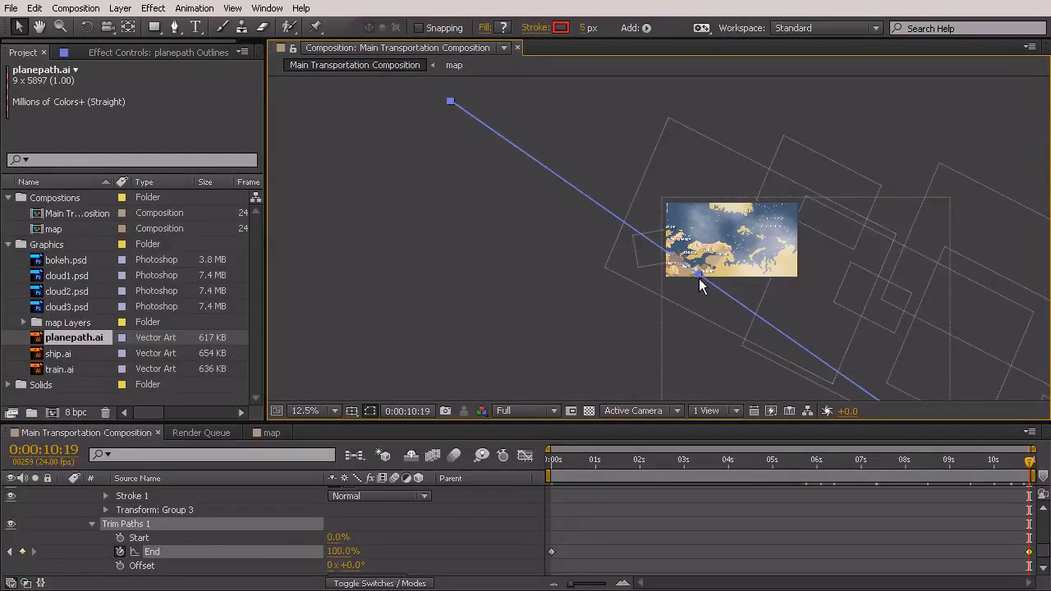
{"action": "scroll", "coordinate": [703, 281], "scroll_direction": "up", "scroll_amount": 6}
{"action": "left_click_drag", "start_coordinate": [768, 318], "coordinate": [502, 174]}
{"action": "scroll", "coordinate": [498, 177], "scroll_direction": "up", "scroll_amount": 1}
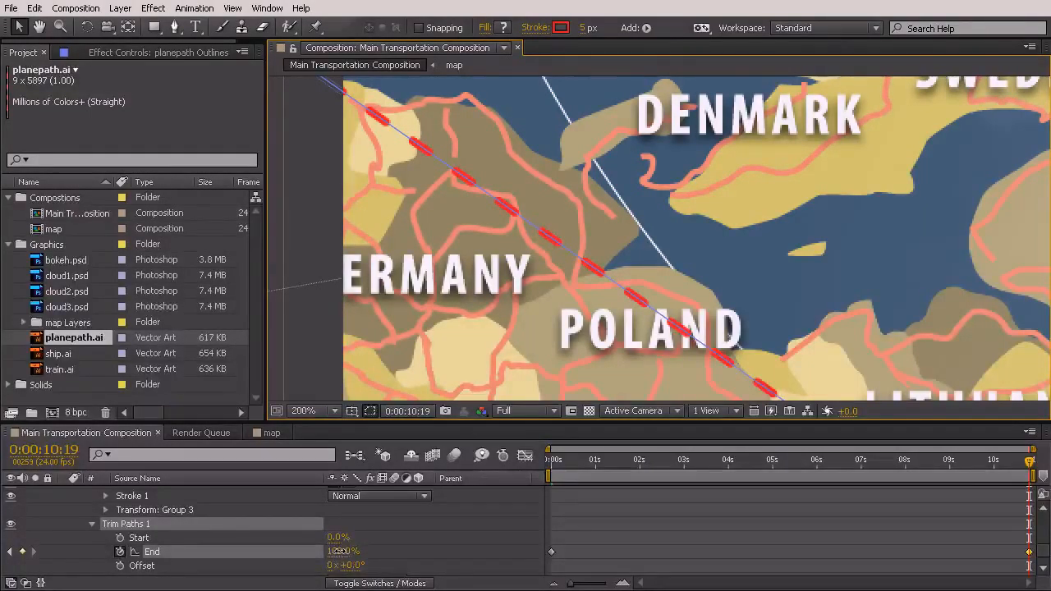
{"action": "left_click_drag", "start_coordinate": [302, 551], "coordinate": [306, 554]}
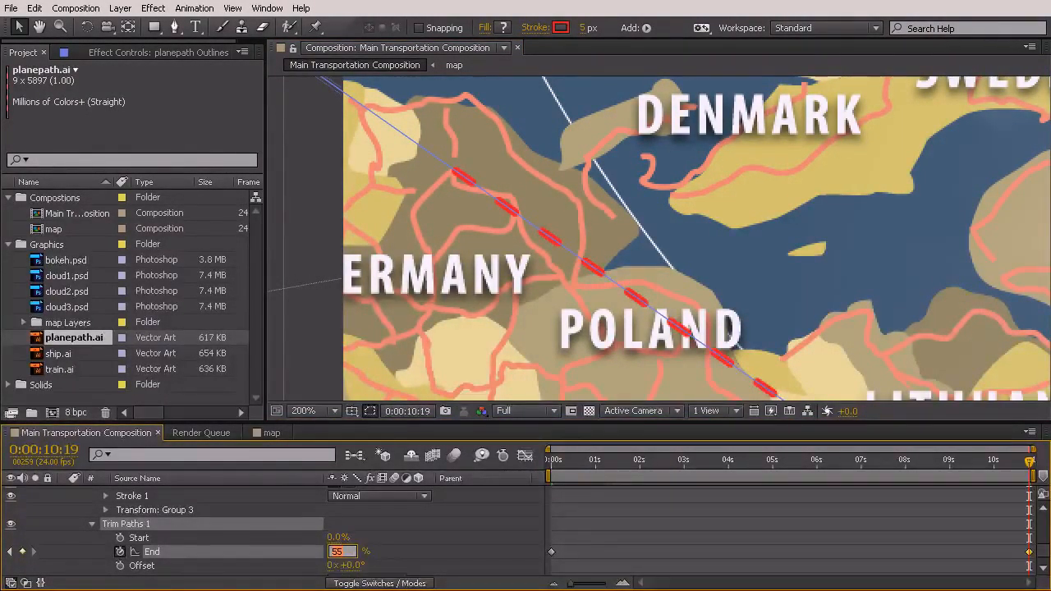
{"action": "left_click", "coordinate": [434, 512]}
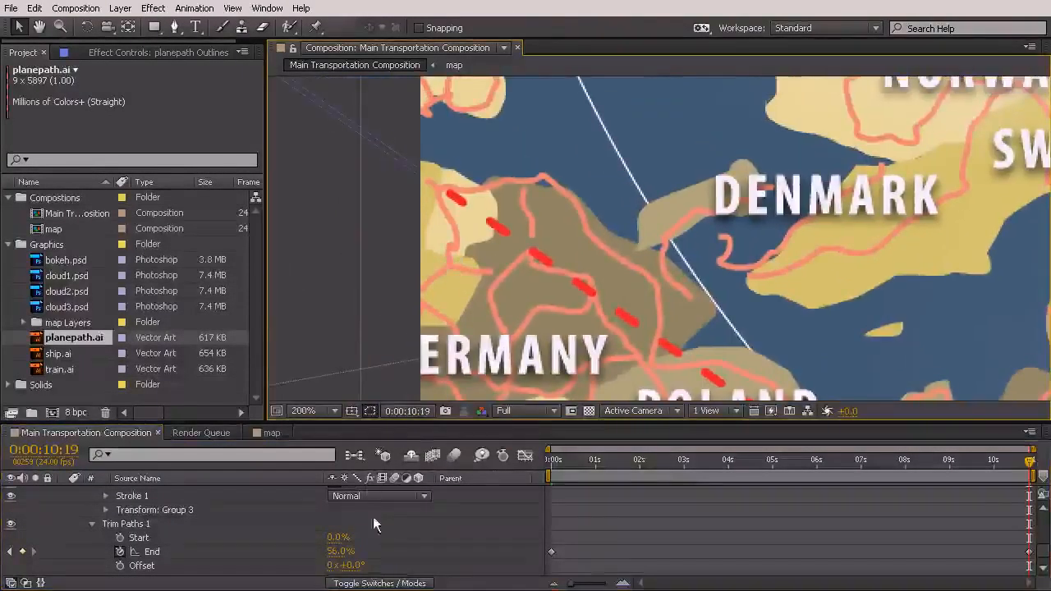
{"action": "left_click", "coordinate": [339, 551]}
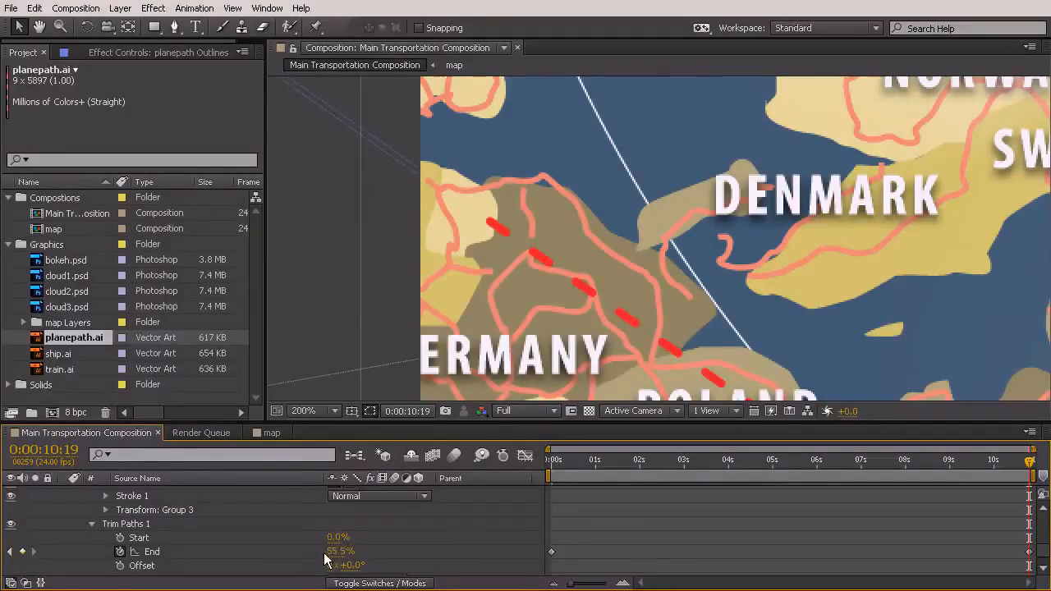
{"action": "left_click", "coordinate": [468, 523]}
{"action": "scroll", "coordinate": [672, 231], "scroll_direction": "down", "scroll_amount": 4}
{"action": "left_click_drag", "start_coordinate": [552, 176], "coordinate": [621, 336]}
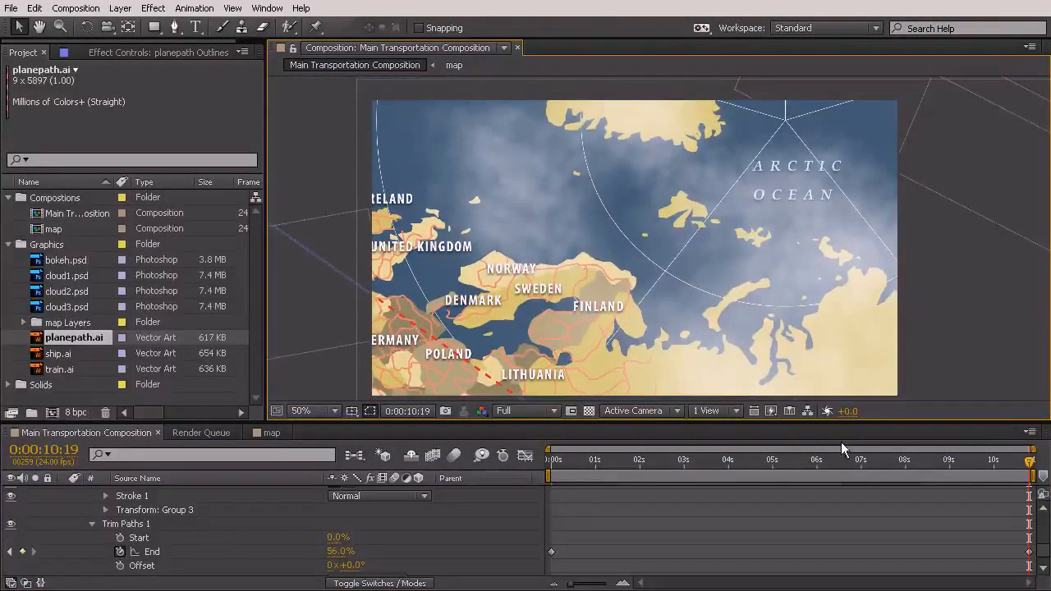
Set the Trim Paths End keyframe at 0:00:10:19 to 58%, checking the path against the plane over time, and preview the animation
{"action": "left_click_drag", "start_coordinate": [1030, 468], "coordinate": [1026, 549]}
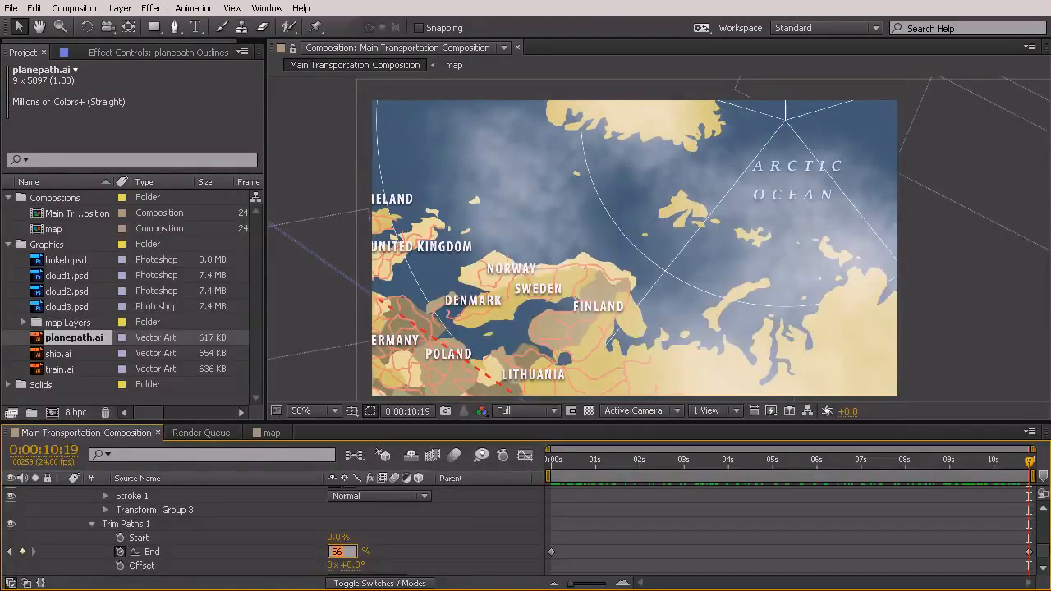
{"action": "mouse_move", "coordinate": [1032, 465]}
{"action": "left_mouse_down"}
{"action": "mouse_move", "coordinate": [823, 465]}
{"action": "mouse_move", "coordinate": [1032, 465]}
{"action": "left_mouse_up"}
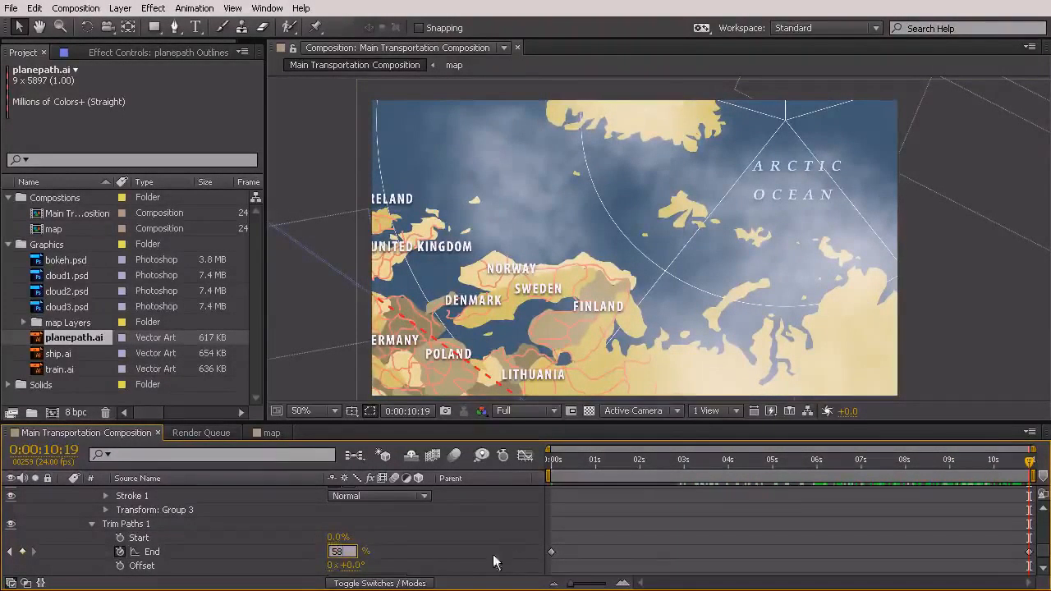
{"action": "left_click_drag", "start_coordinate": [714, 476], "coordinate": [1005, 508]}
{"action": "left_click_drag", "start_coordinate": [742, 481], "coordinate": [1032, 572]}
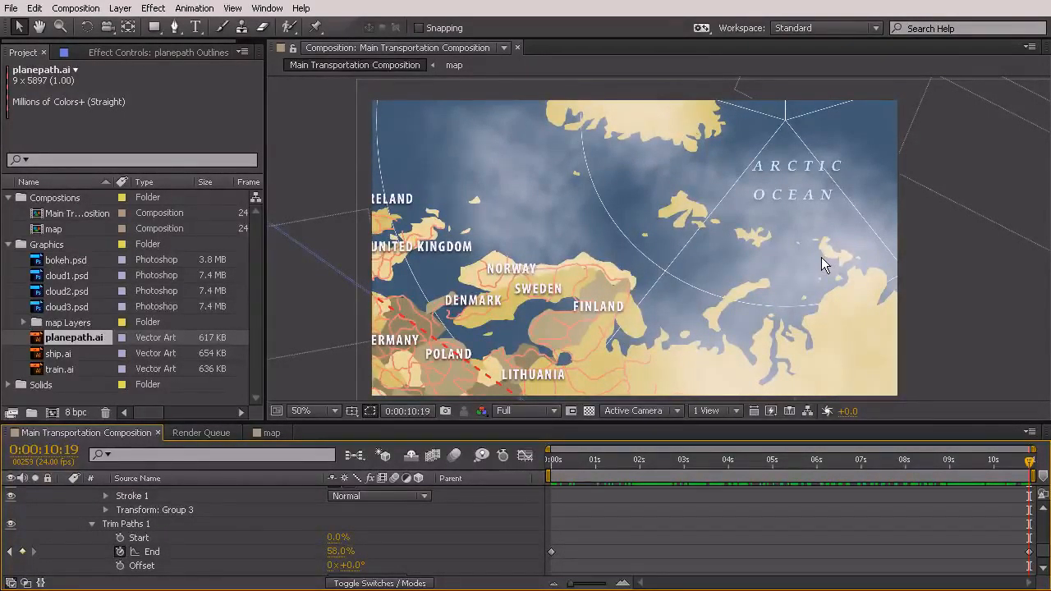
{"action": "key", "text": "KP_0"}
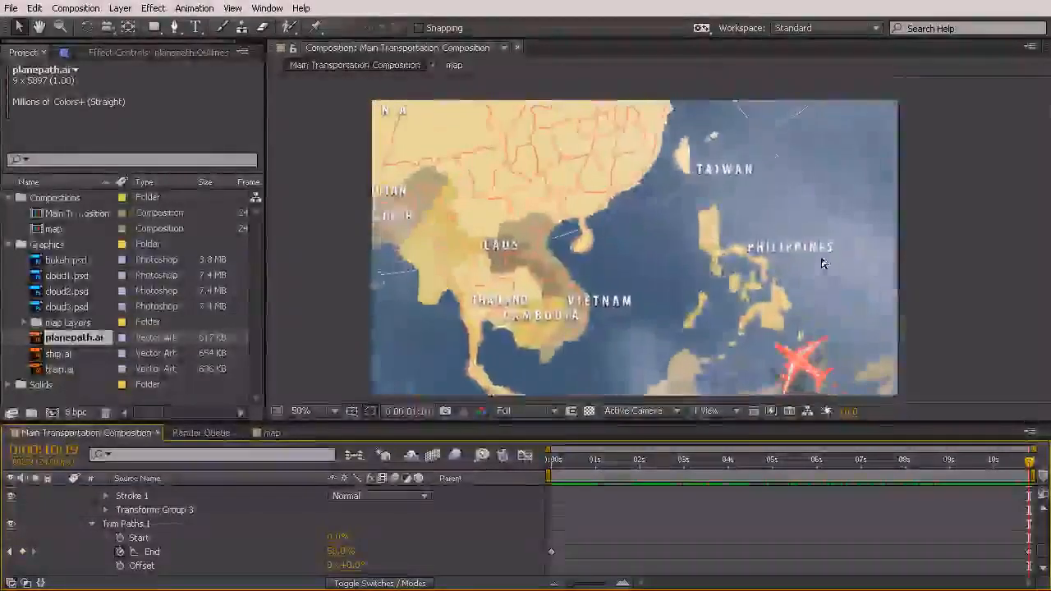